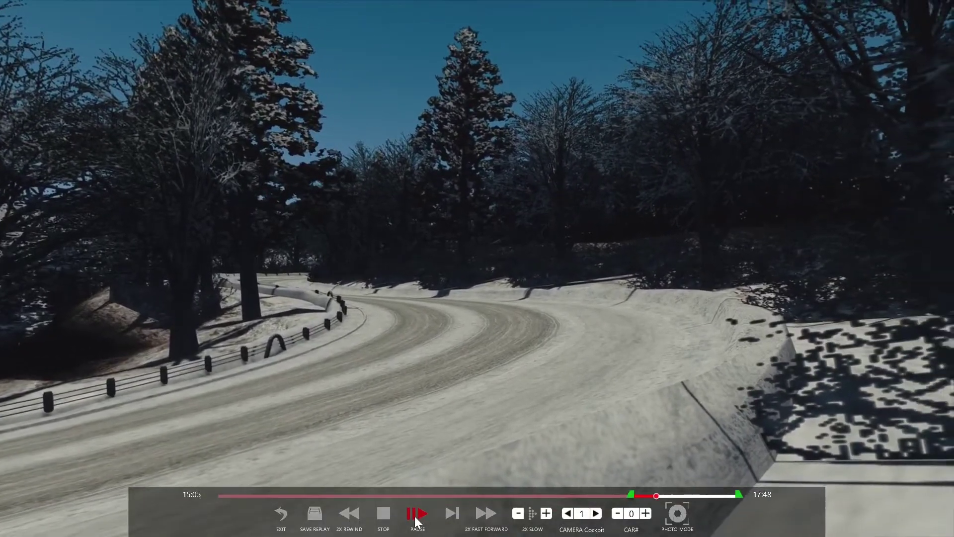
Pause the replay, rewind it briefly at 2x, and bring up the CamTool 2 panel.
click(415, 519)
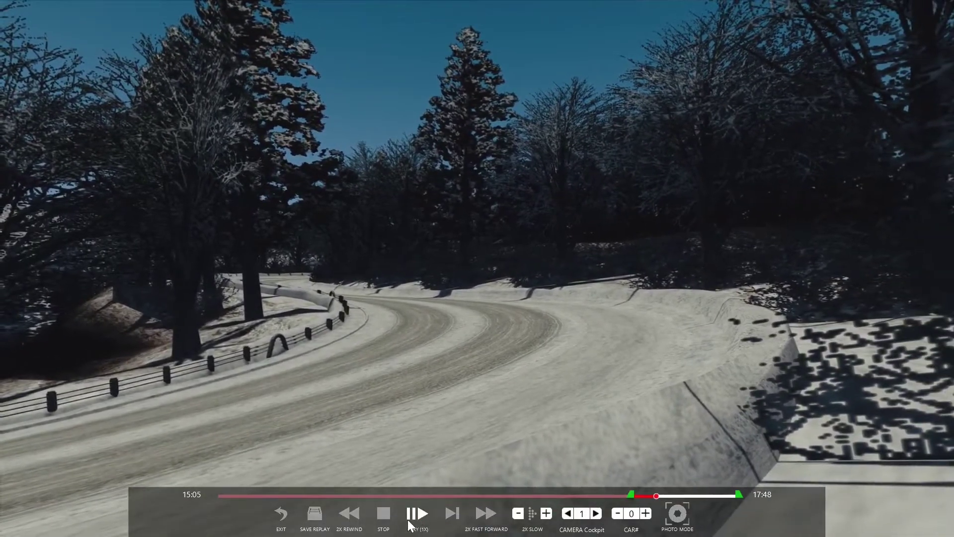
click(349, 514)
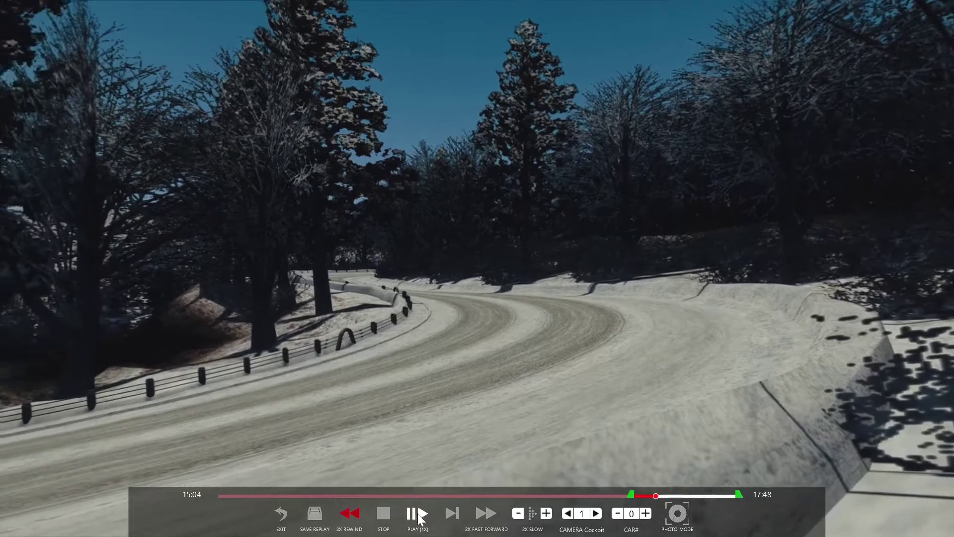
click(417, 514)
mouse_move(947, 279)
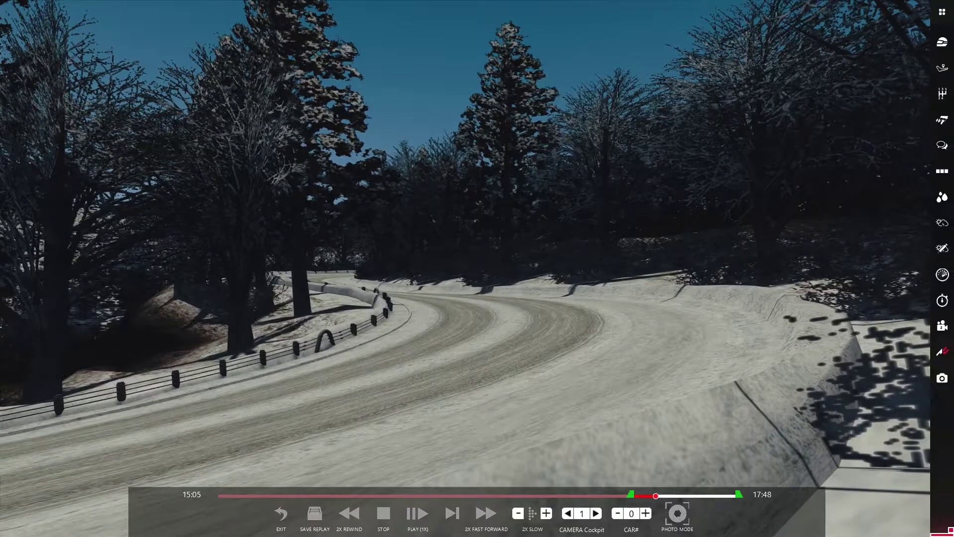
click(942, 326)
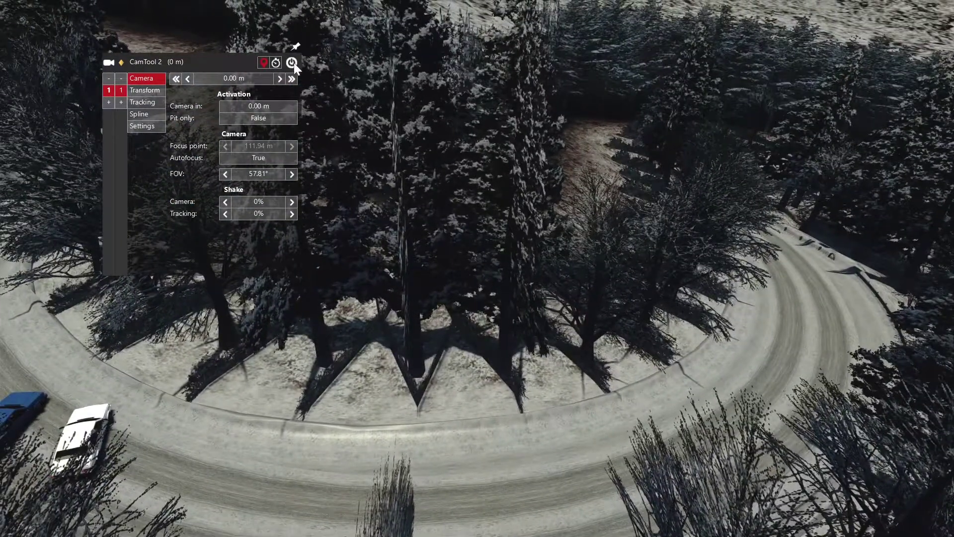
Switch to the CamTool overhead camera and set its field of view to 52.81°.
click(292, 63)
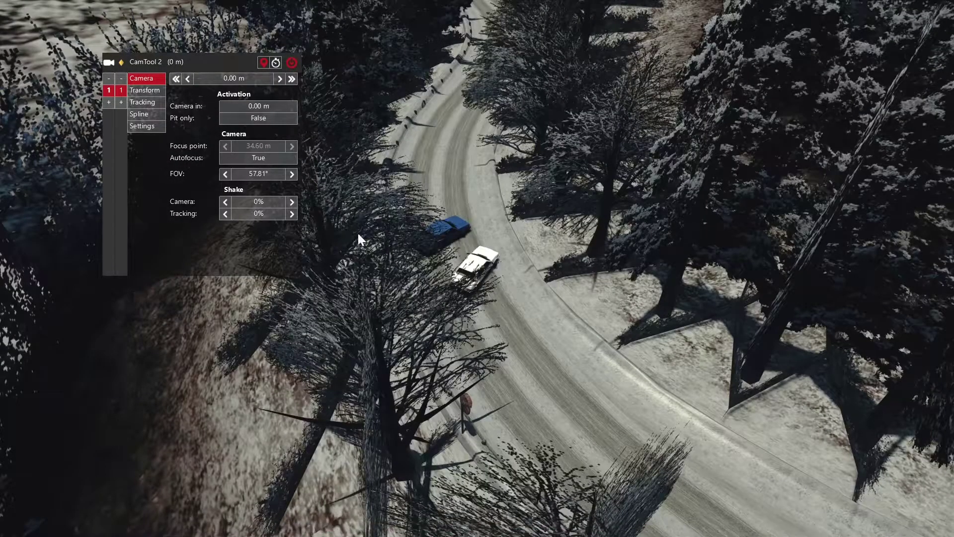
click(225, 174)
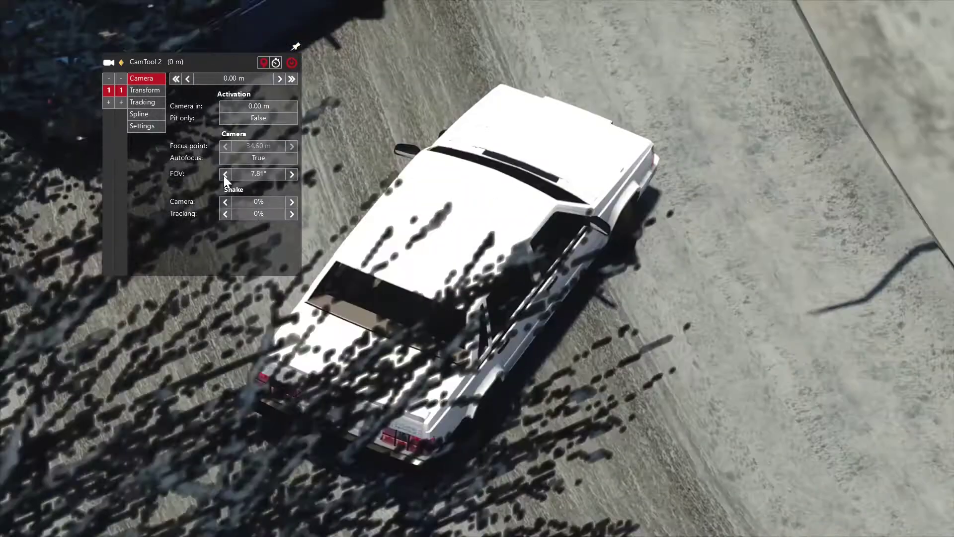
click(293, 173)
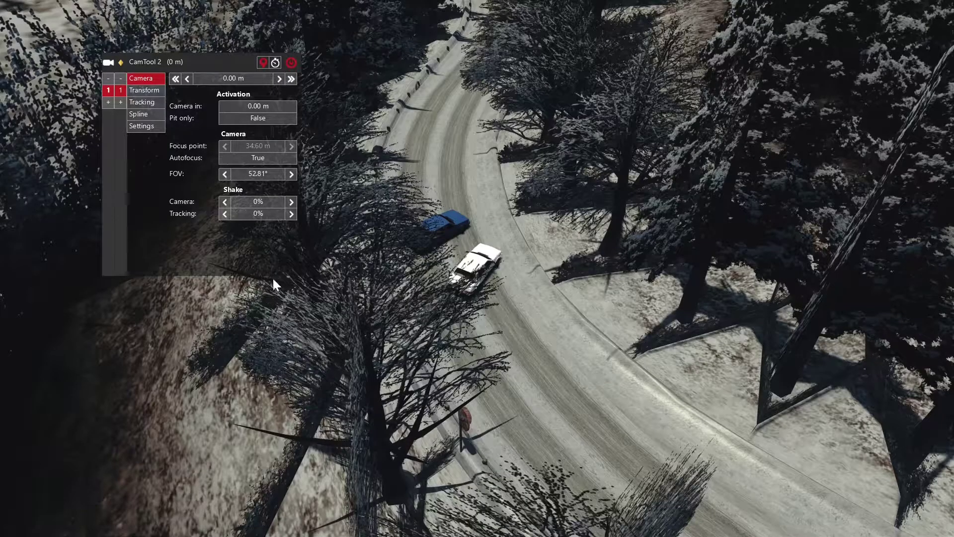
Rewind the replay at 4x to 14:58 and resume normal playback.
mouse_move(423, 501)
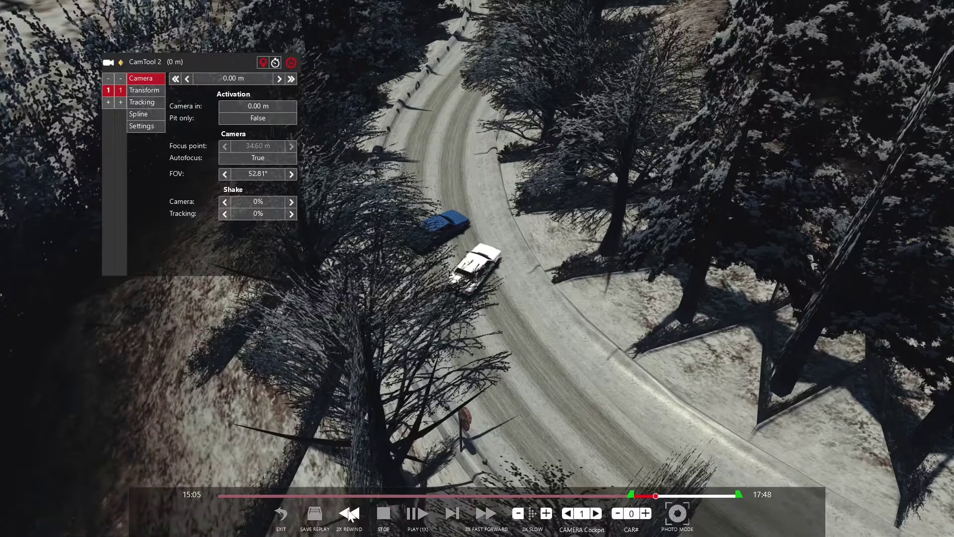
click(350, 513)
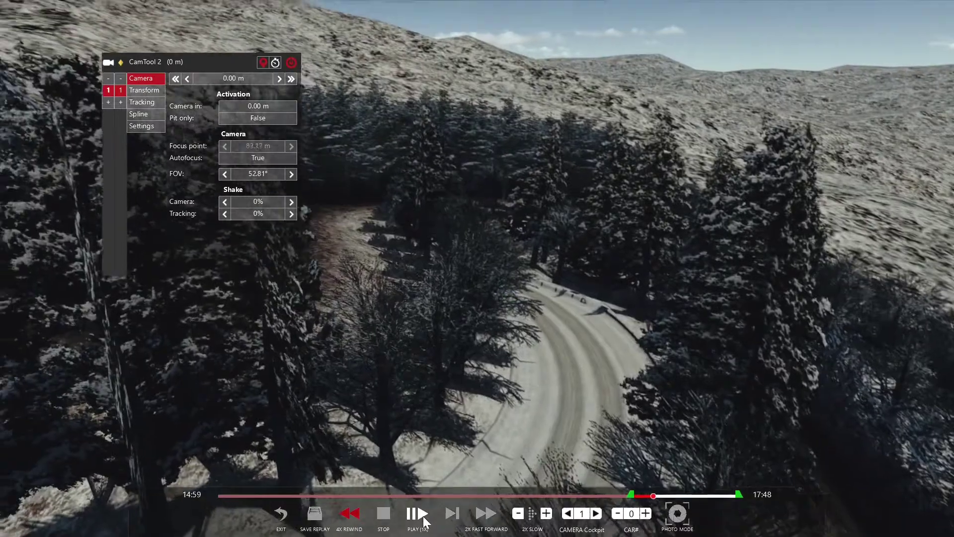
click(423, 516)
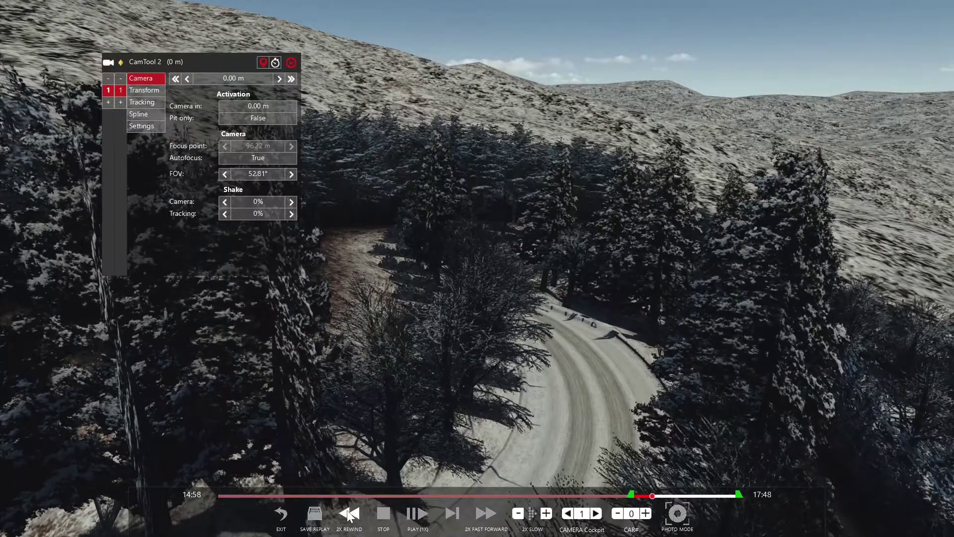
Rewind at 2x and replay the camera flyover as the cars pass.
click(349, 514)
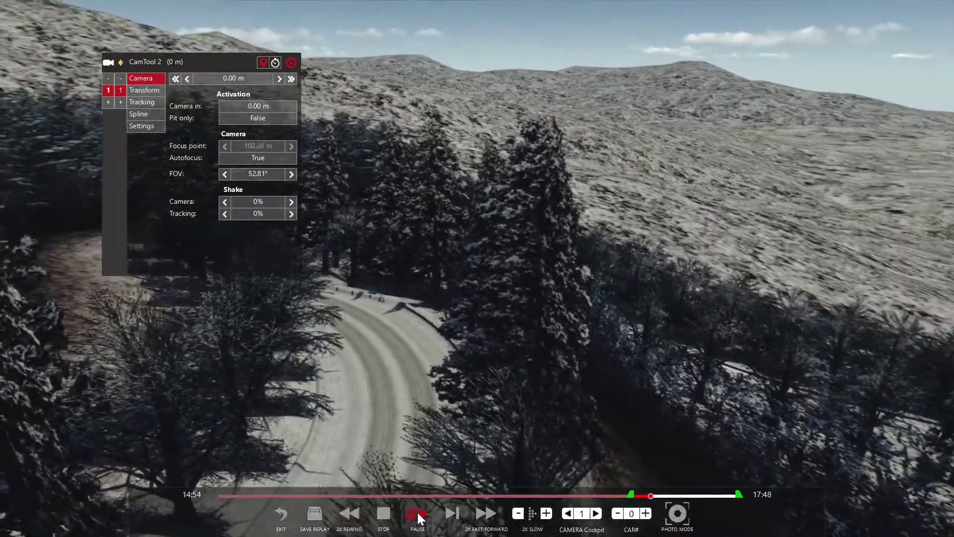
click(419, 515)
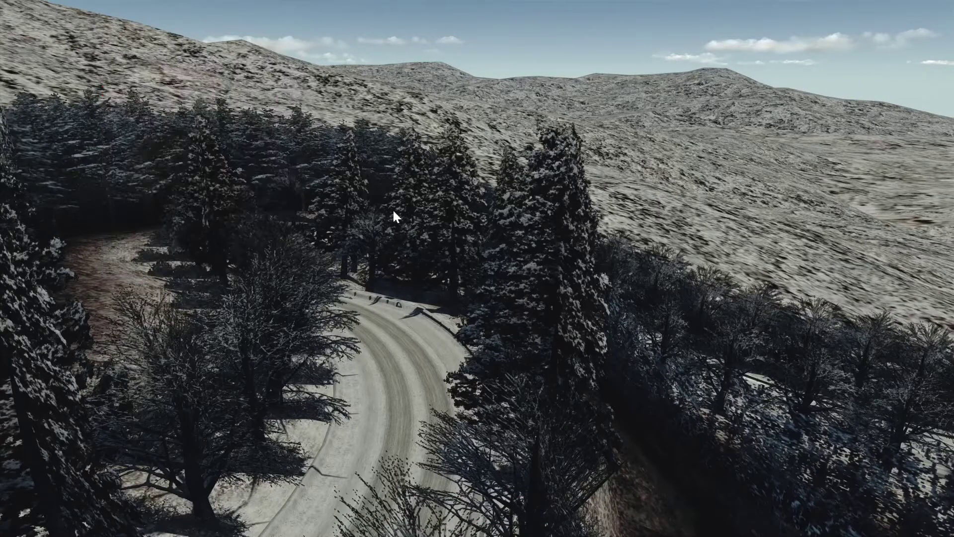
click(417, 513)
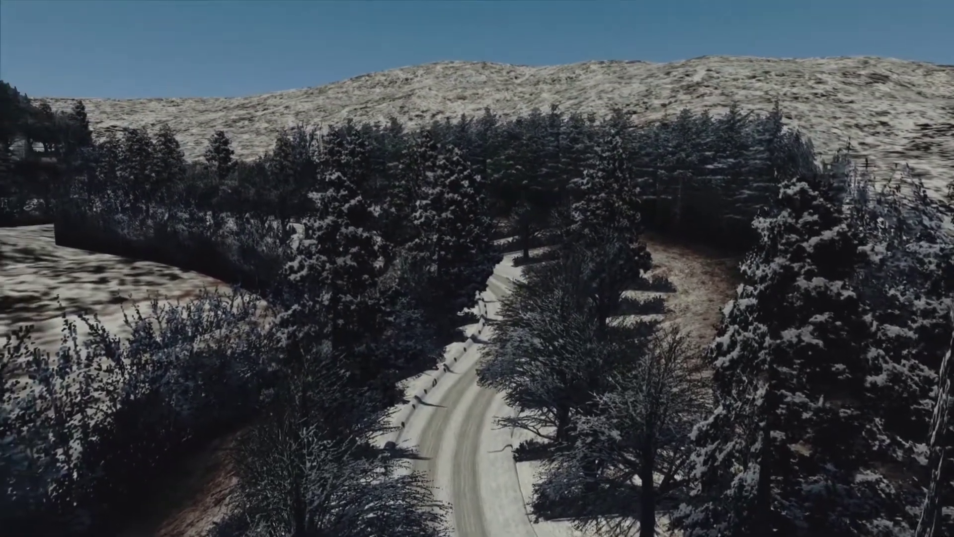
Stop the replay at 14:19 and reopen the CamTool 2 panel.
mouse_move(239, 495)
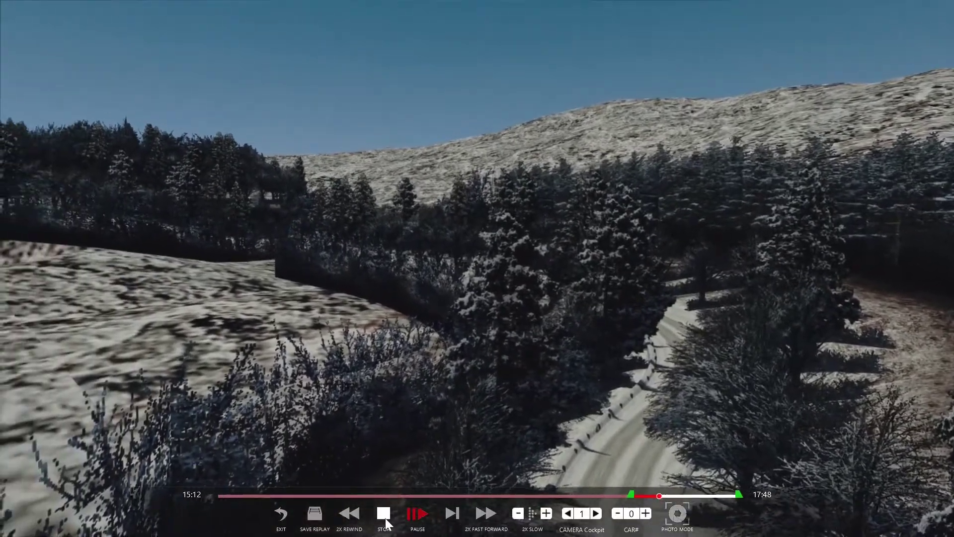
click(383, 513)
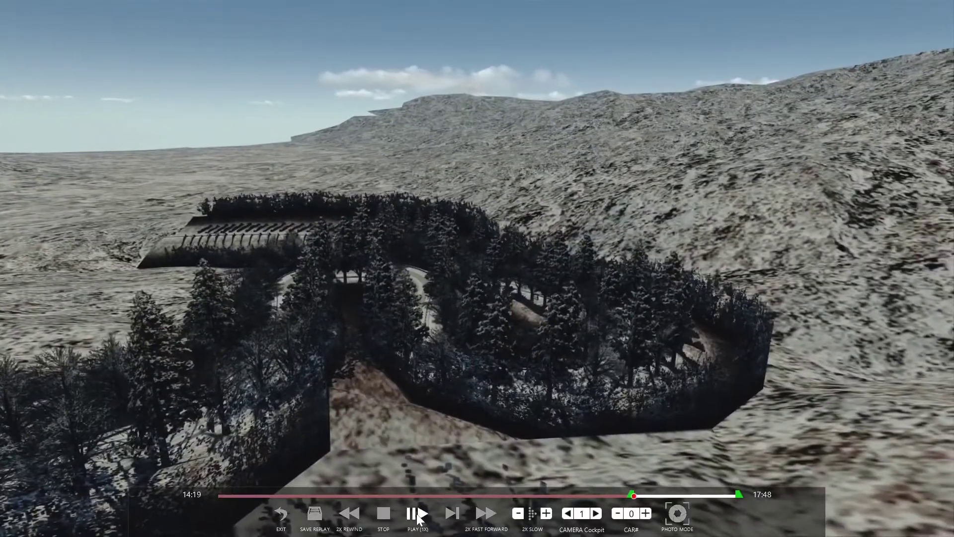
click(942, 326)
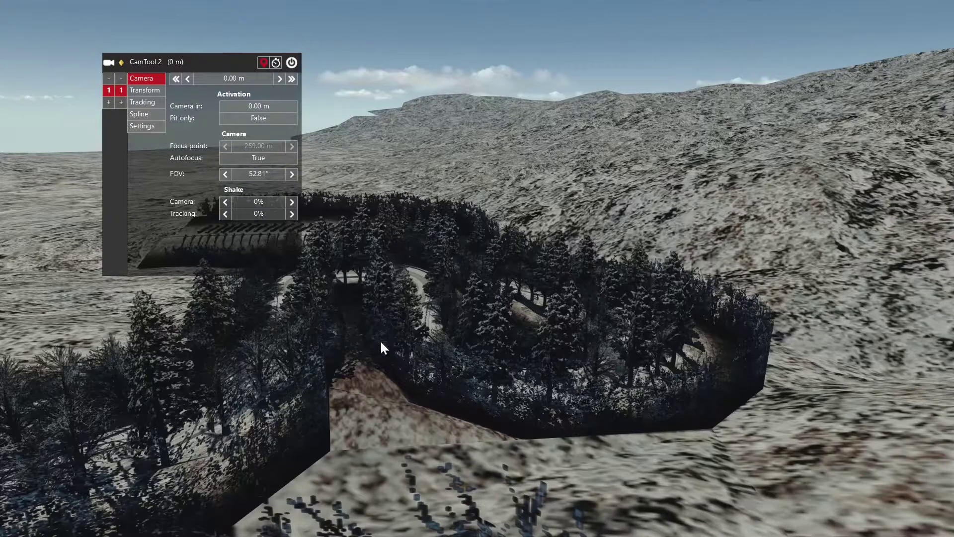
Exit the replay, minimise Content Manager, and launch Shotcut from its desktop icon.
mouse_move(294, 509)
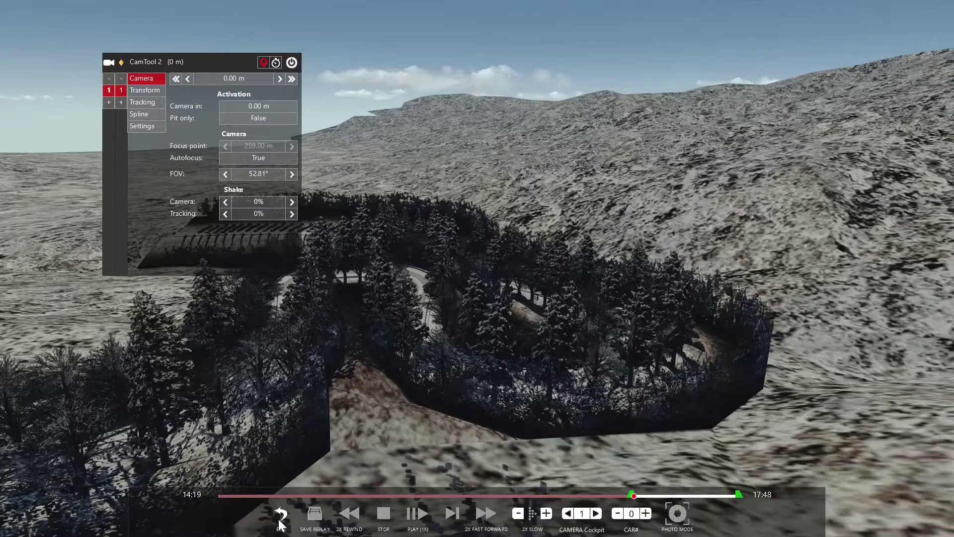
click(281, 517)
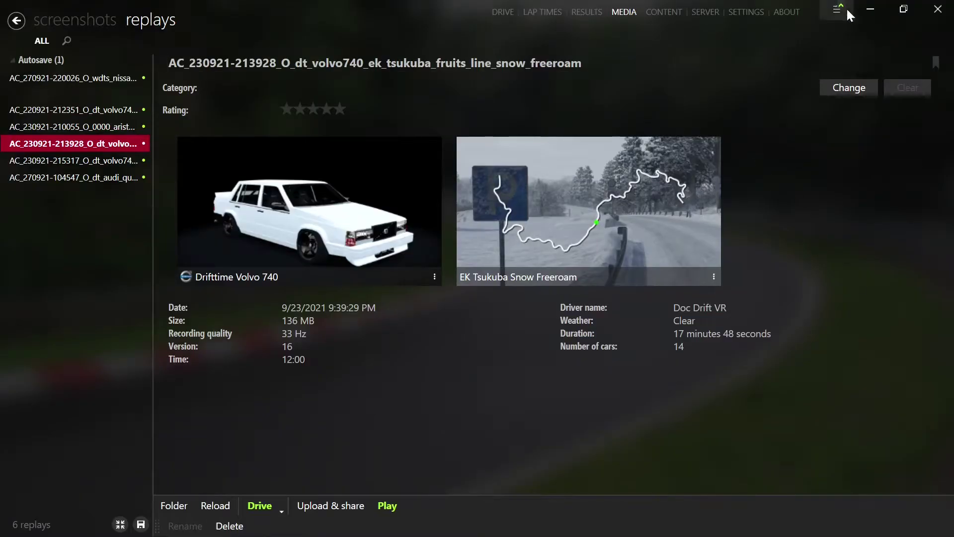
click(870, 9)
double_click(30, 458)
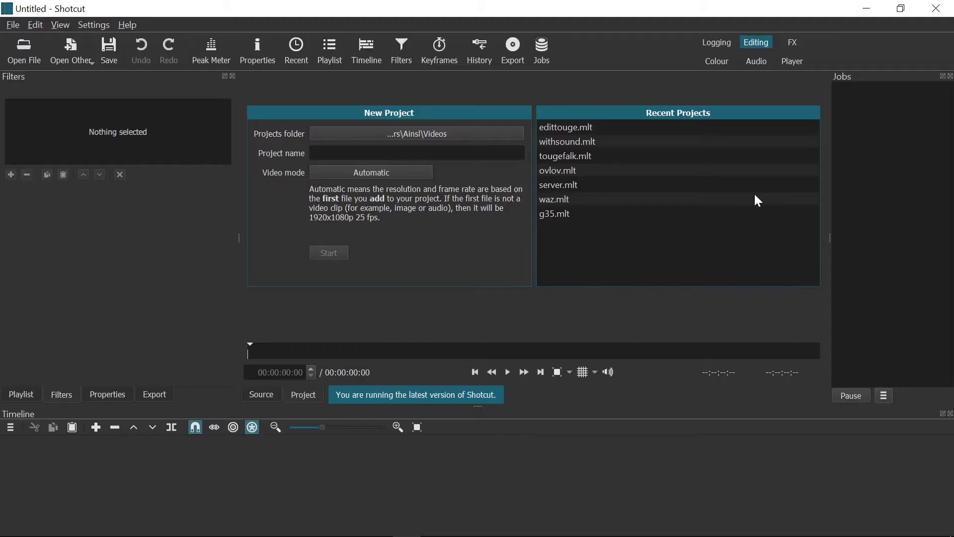
Open uphillfast.mkv from the Videos folder in Shotcut's source player.
click(39, 47)
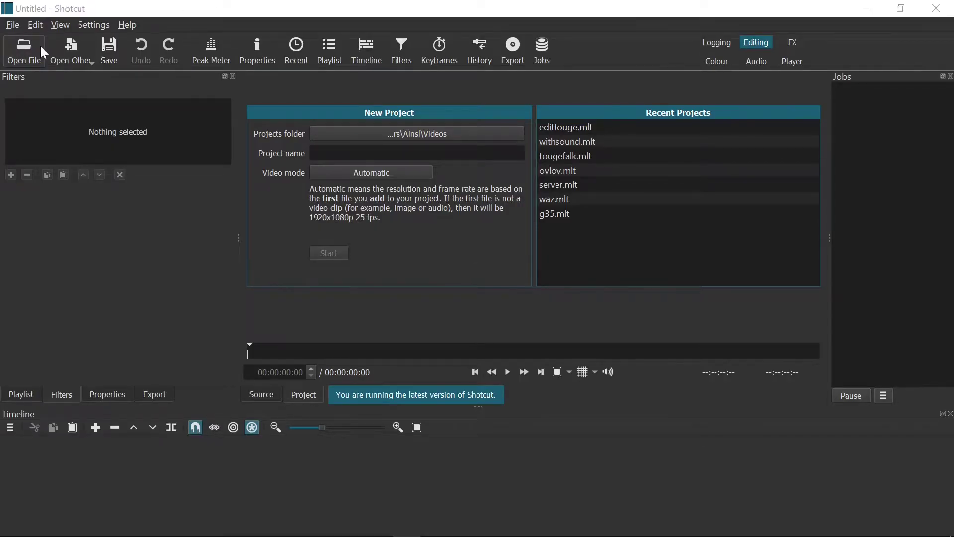
click(54, 270)
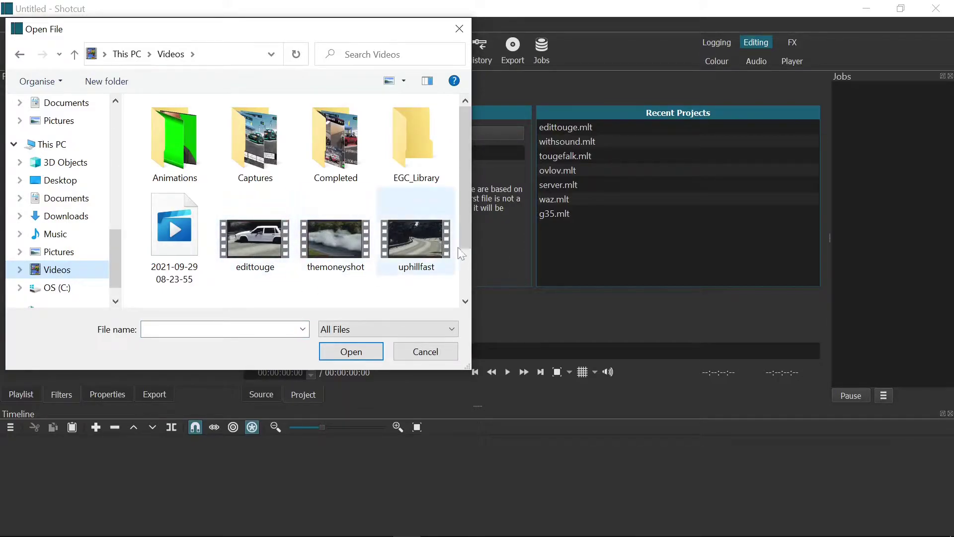
click(433, 249)
click(341, 349)
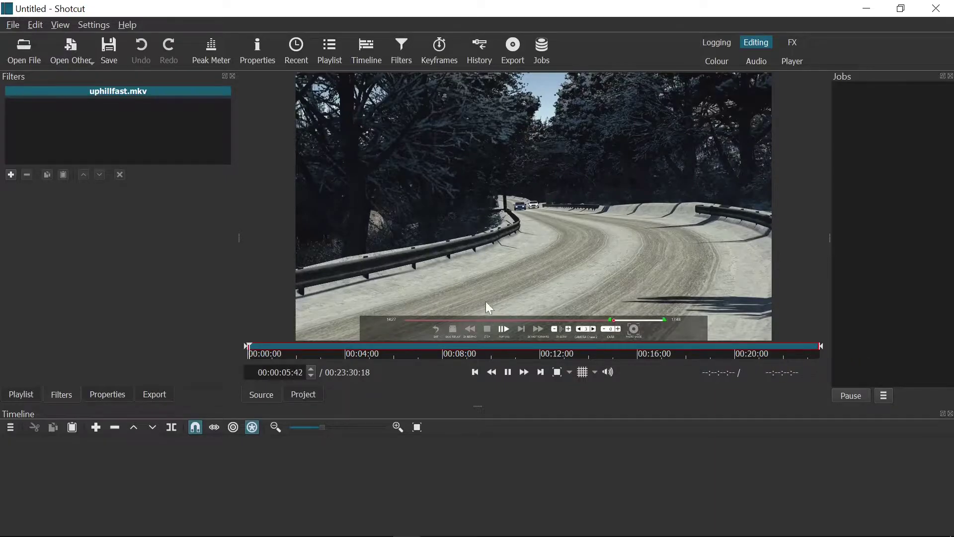
Fast-forward and play through the uphillfast footage, pausing at 00:01:20:15.
click(523, 373)
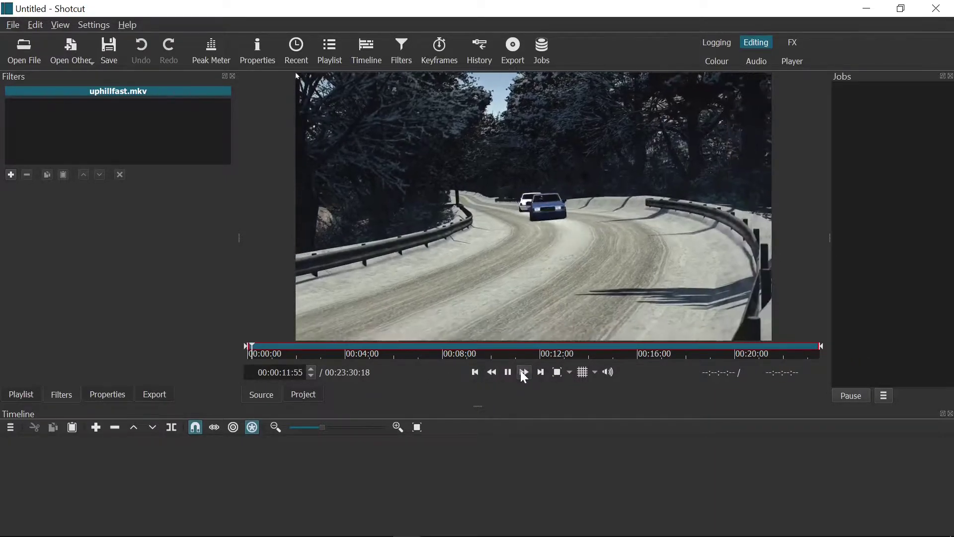
click(508, 372)
click(508, 372)
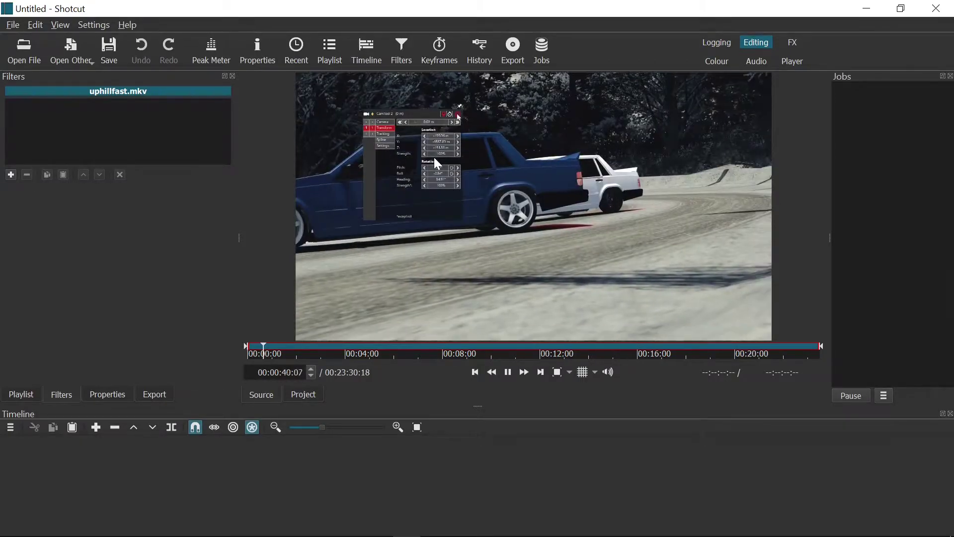
click(524, 371)
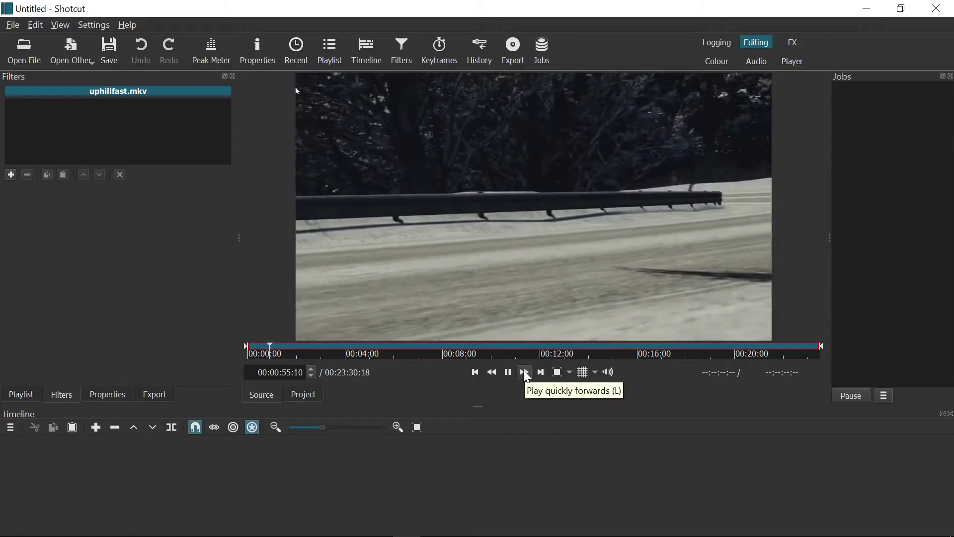
click(510, 373)
click(514, 370)
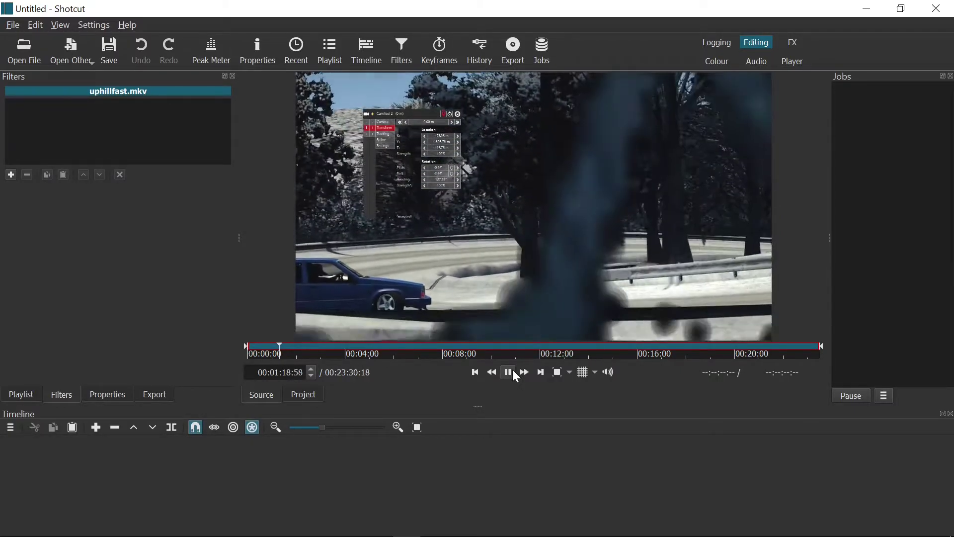
click(509, 372)
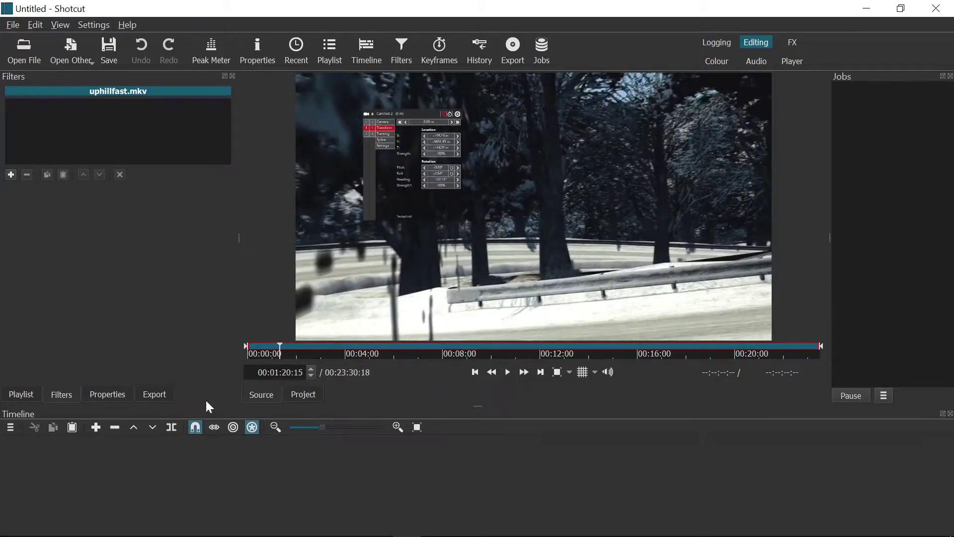
Append uphillfast.mkv to the V1 track and play from the start until 00:00:09:09.
key(a)
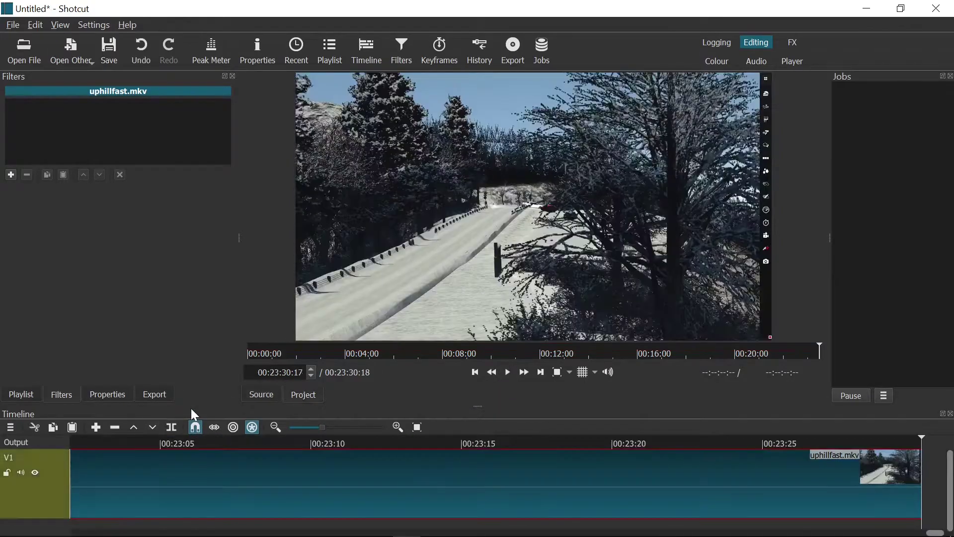
click(476, 373)
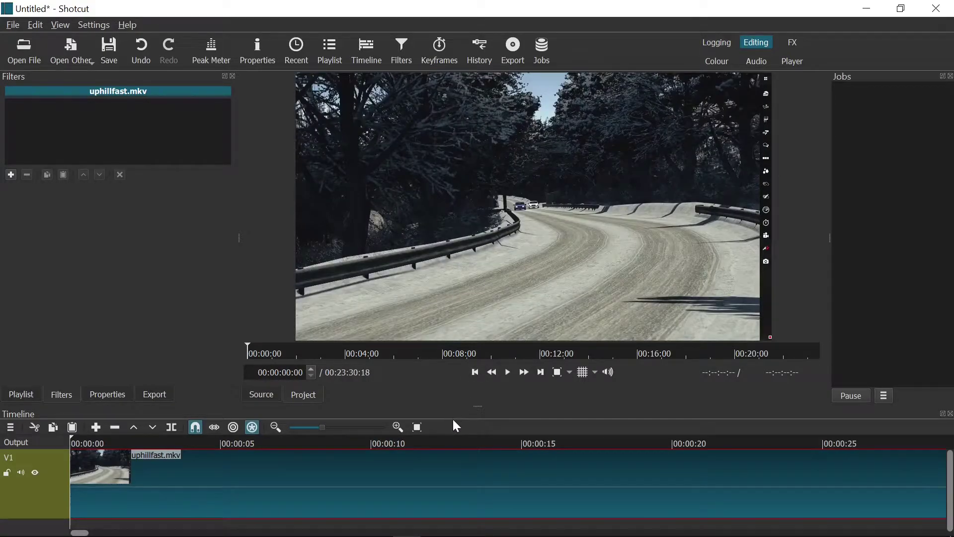
key(space)
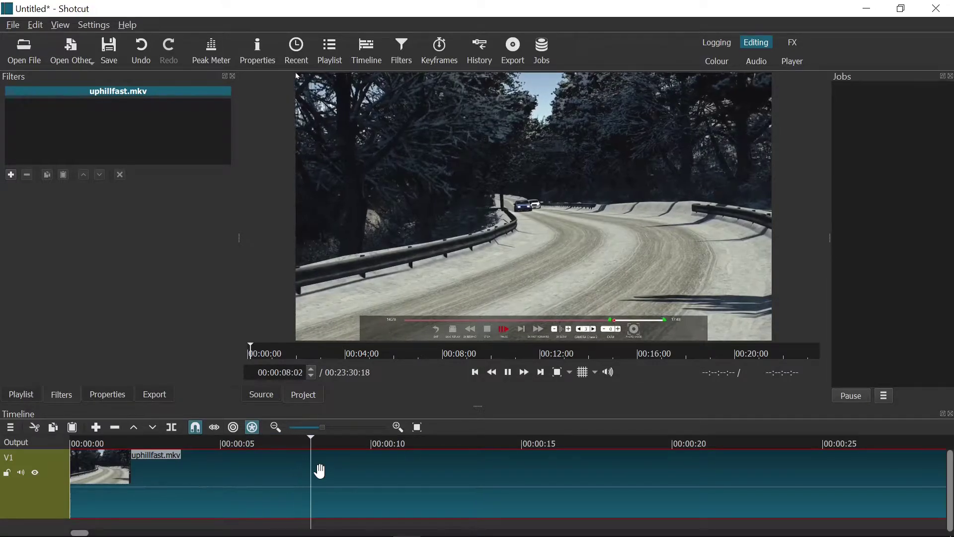
key(space)
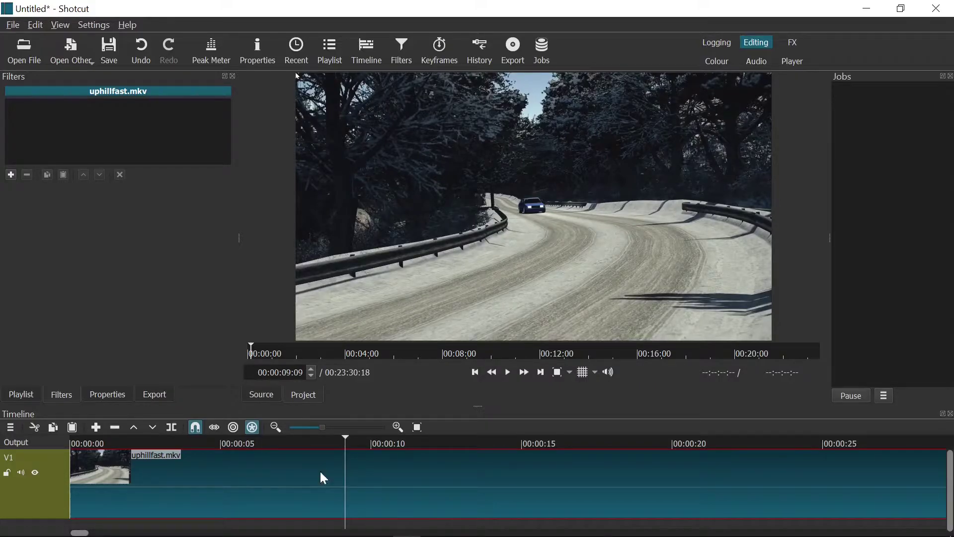
Trim the clip start to the 9-second playhead and remove the leftover gap.
key(i)
right_click(322, 473)
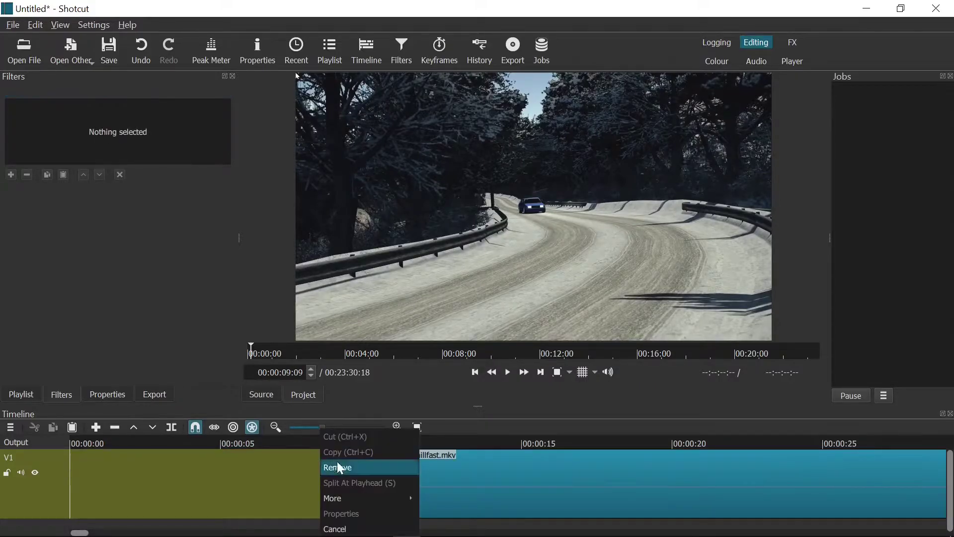
click(337, 462)
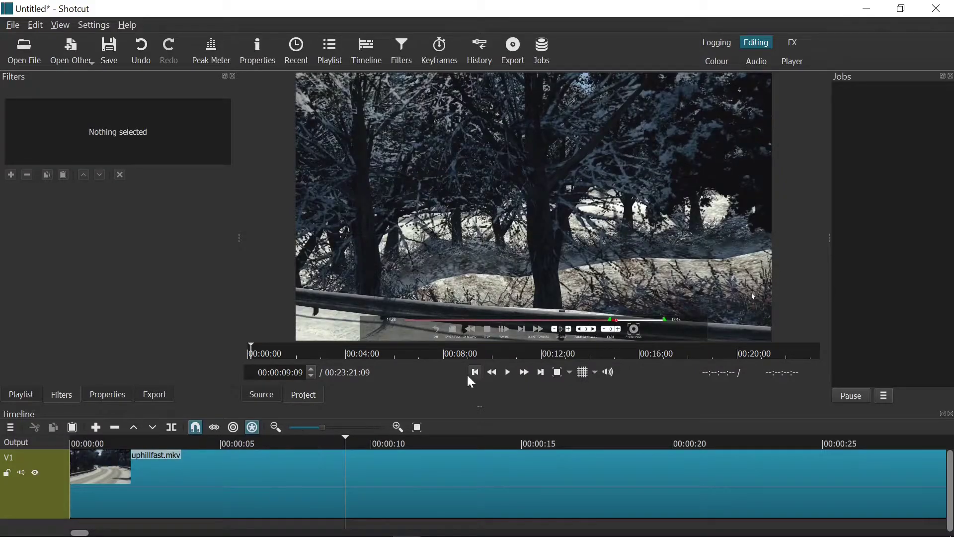
Play the trimmed timeline from 00:00:00 and pause at the next cut point.
click(473, 373)
click(512, 372)
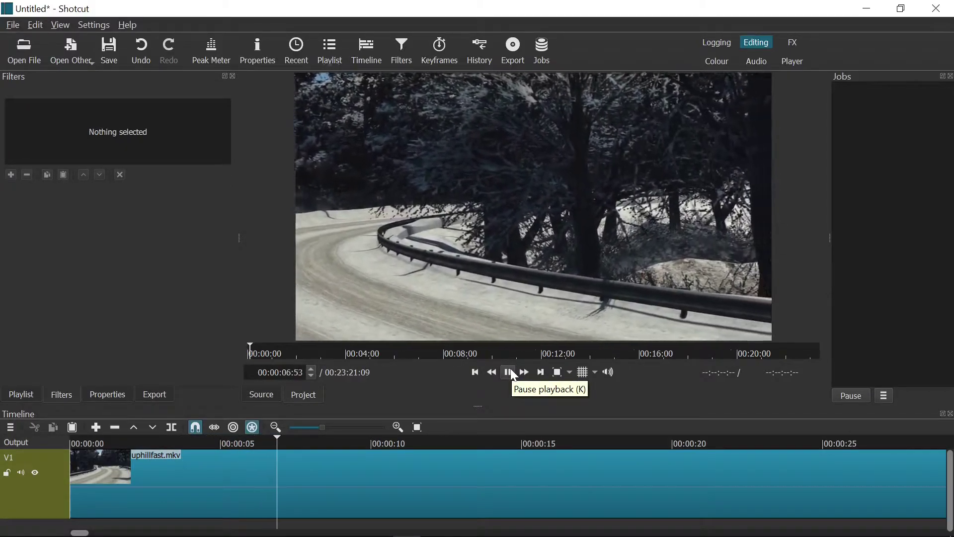
click(512, 374)
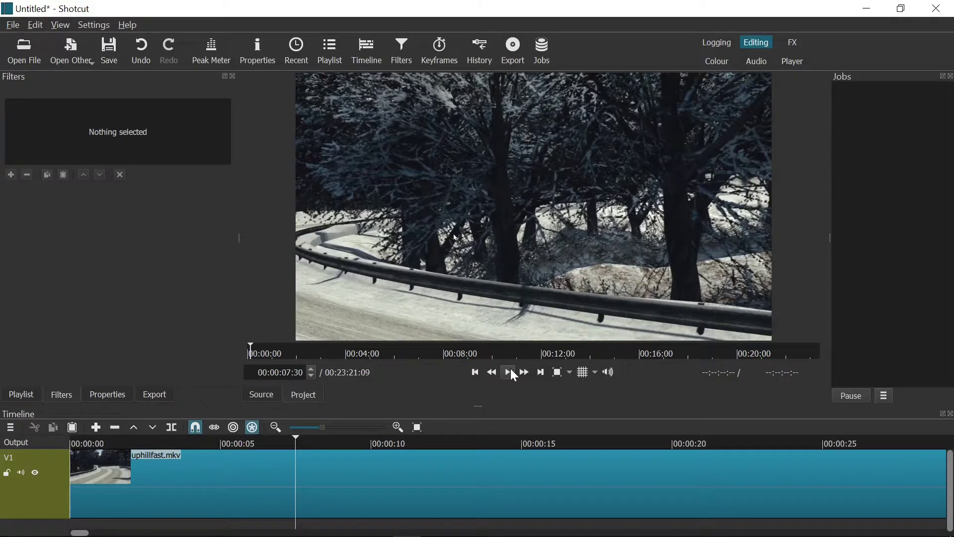
Split the clip at 00:00:07:30, advance to about 00:00:46:14, and select the middle section.
key(s)
click(509, 372)
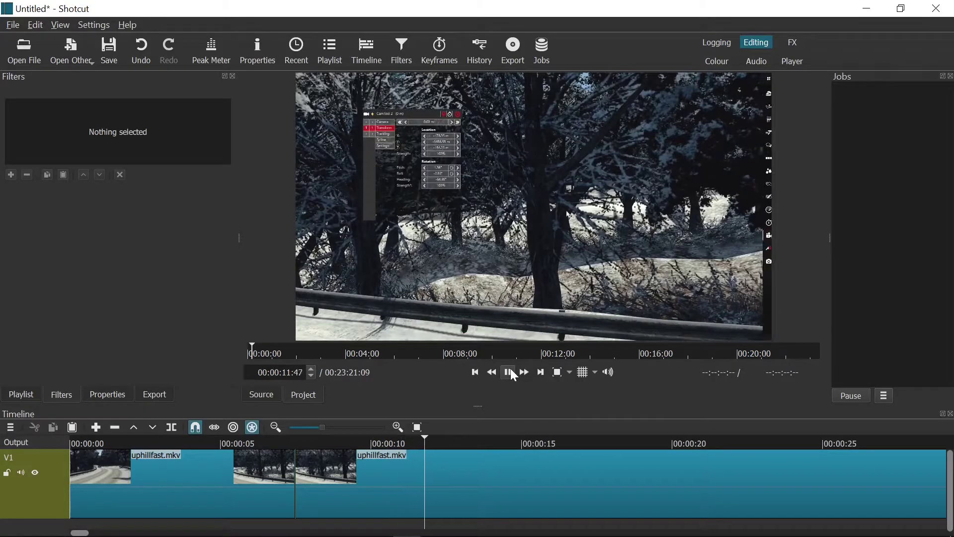
click(524, 373)
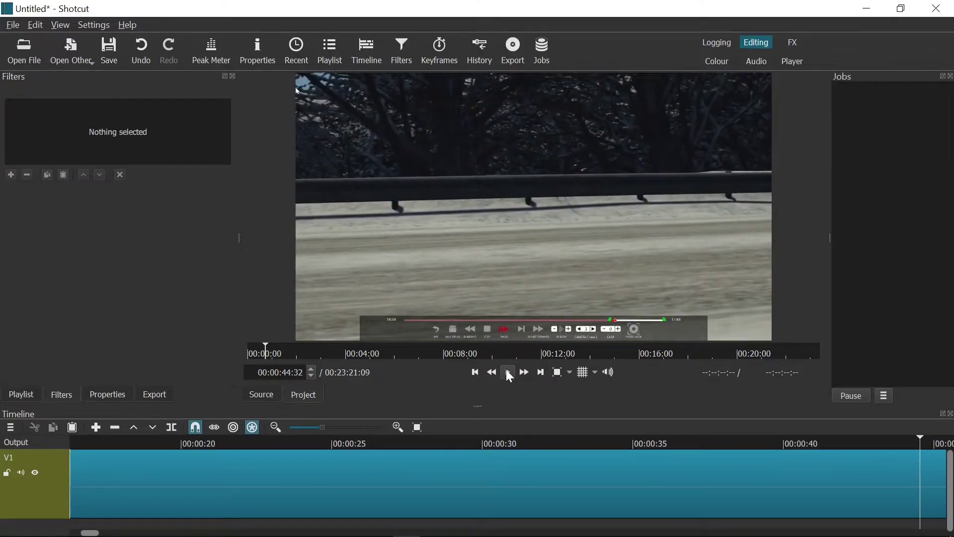
click(510, 374)
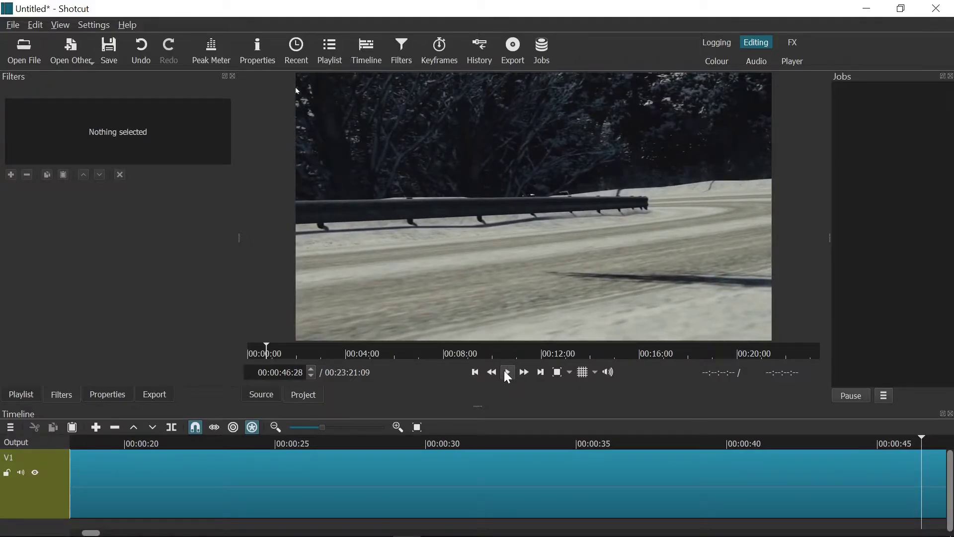
click(506, 374)
key(Left)
key(Left)
key(Left)
key(Left)
key(Left)
key(Left)
key(Left)
key(Left)
key(Left)
key(Left)
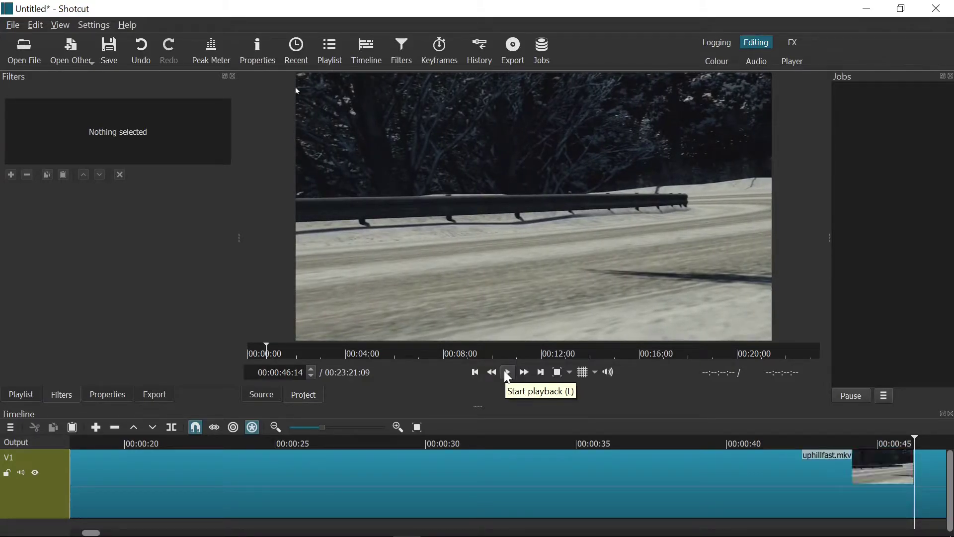
click(399, 488)
Remove the selected middle section and replay the edit from 00:00:00.
right_click(404, 491)
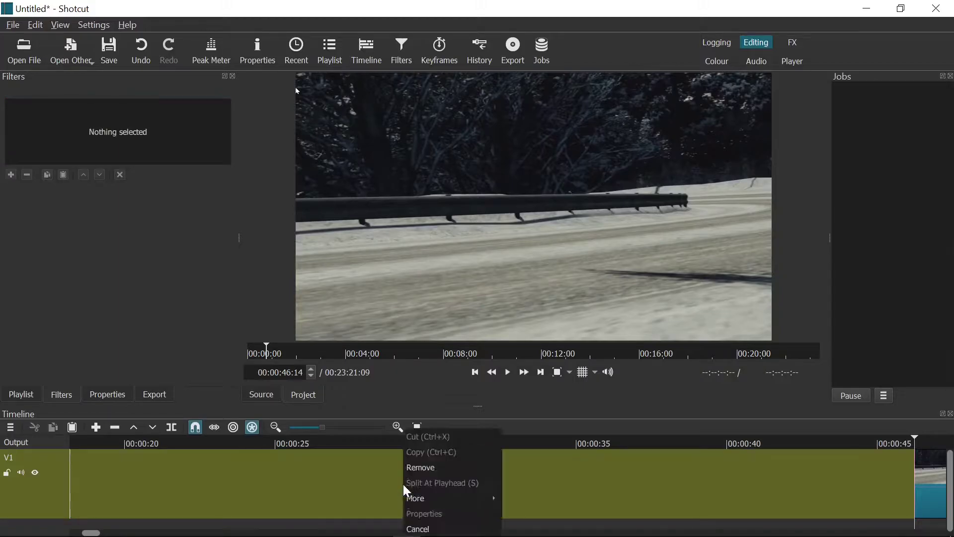
click(422, 470)
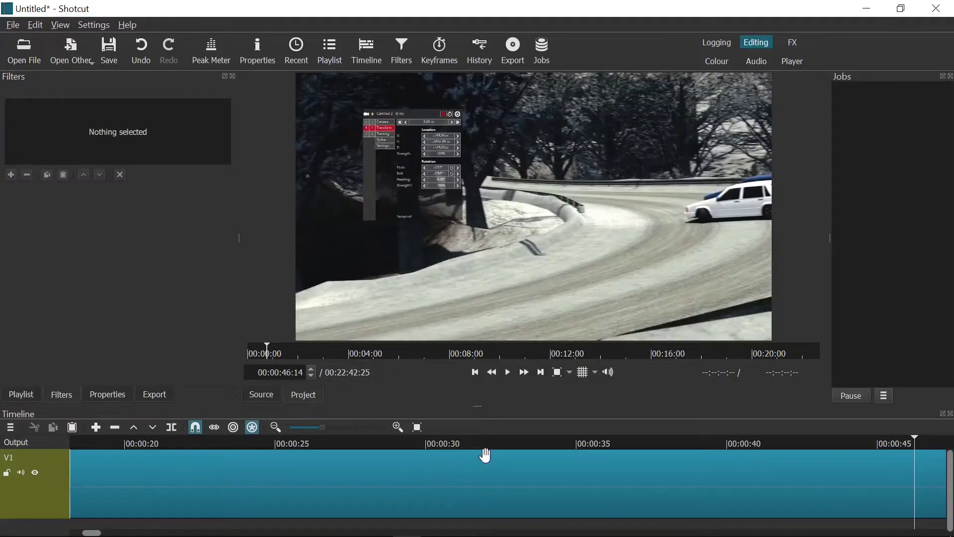
click(476, 374)
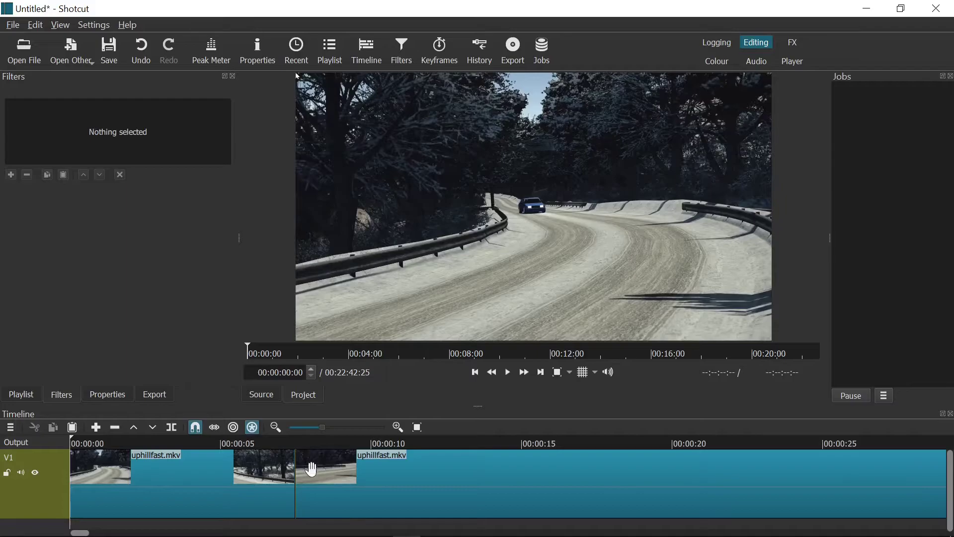
click(508, 373)
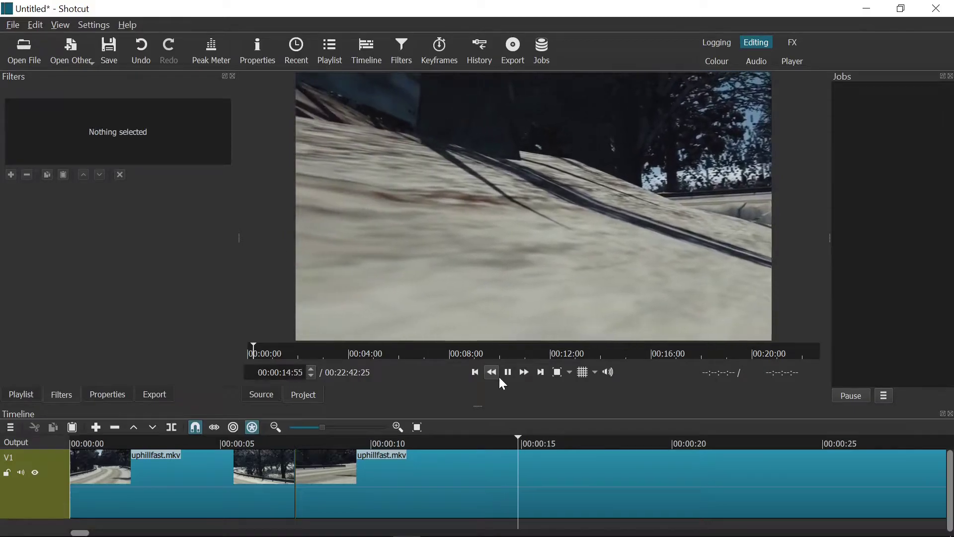
Split the V1 uphillfast.mkv clip at 00:00:14:26, then fast-forward playback past one minute.
key(space)
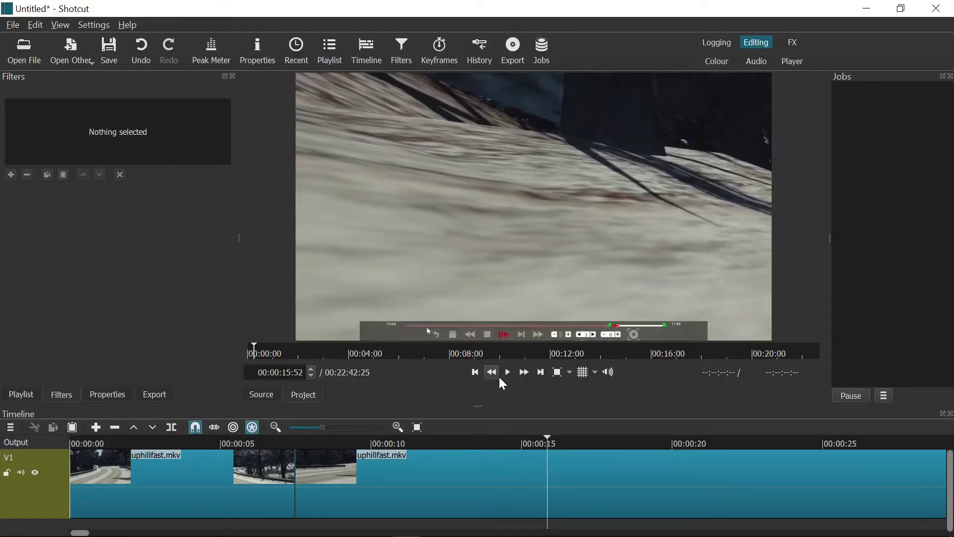
click(521, 447)
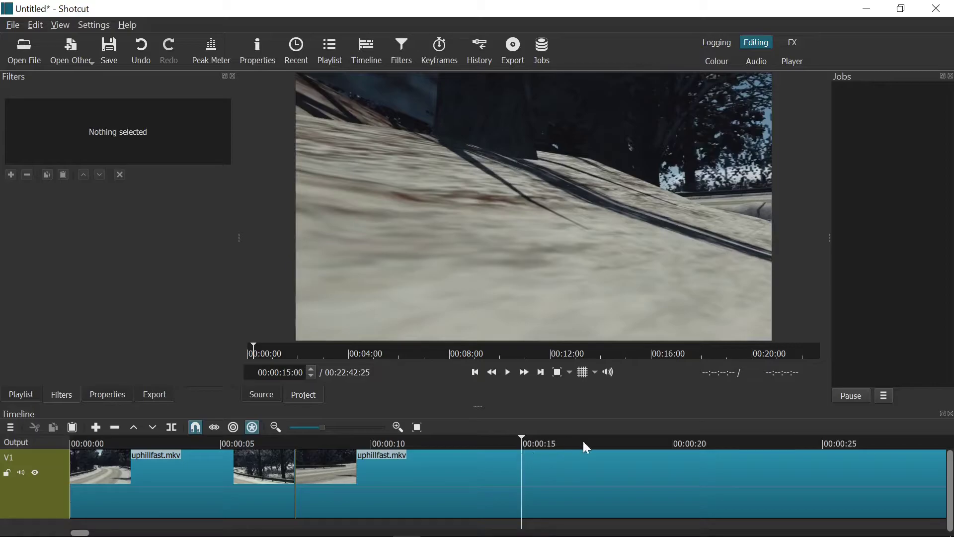
click(514, 447)
click(494, 446)
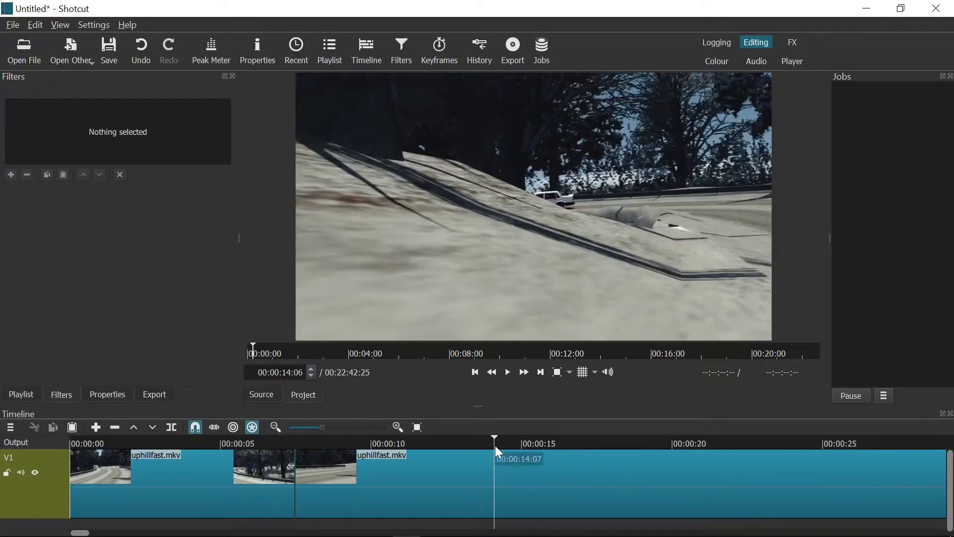
key(space)
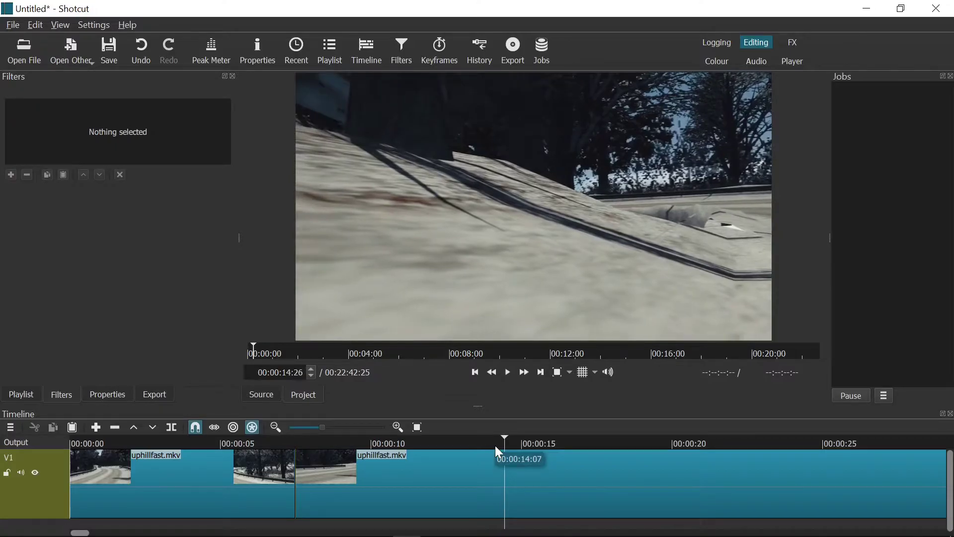
key(s)
key(space)
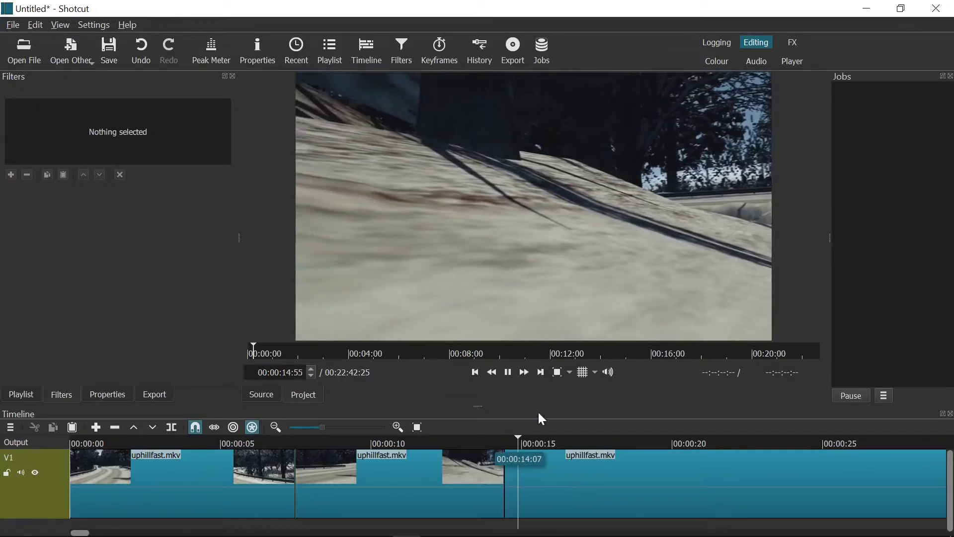
click(525, 373)
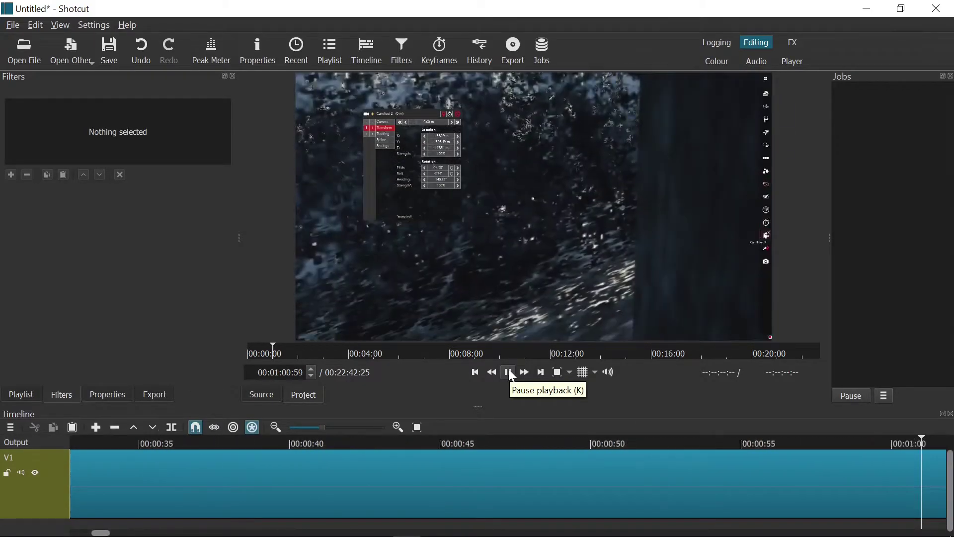
Find the next cut frame near 1:11 by stepping frame by frame, then bring up the clip's context menu.
click(509, 373)
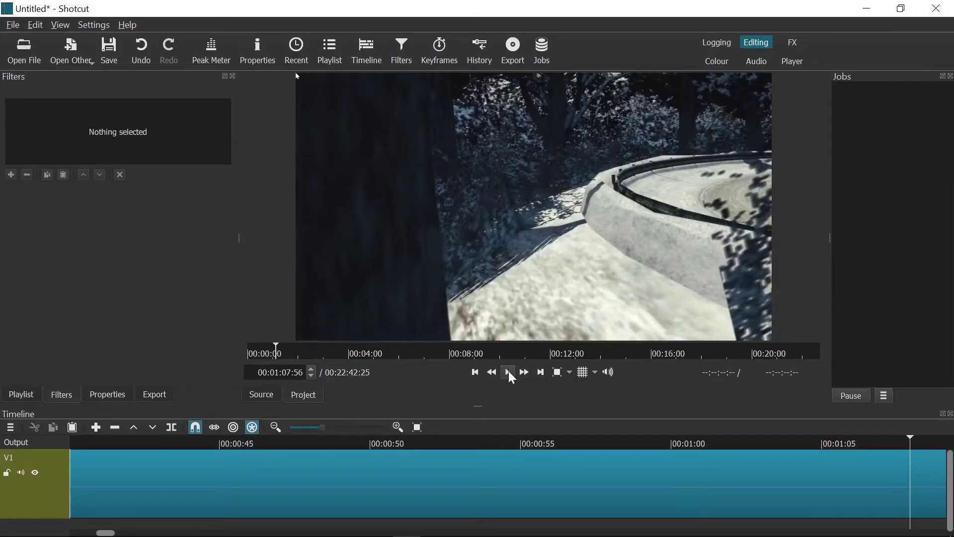
click(512, 374)
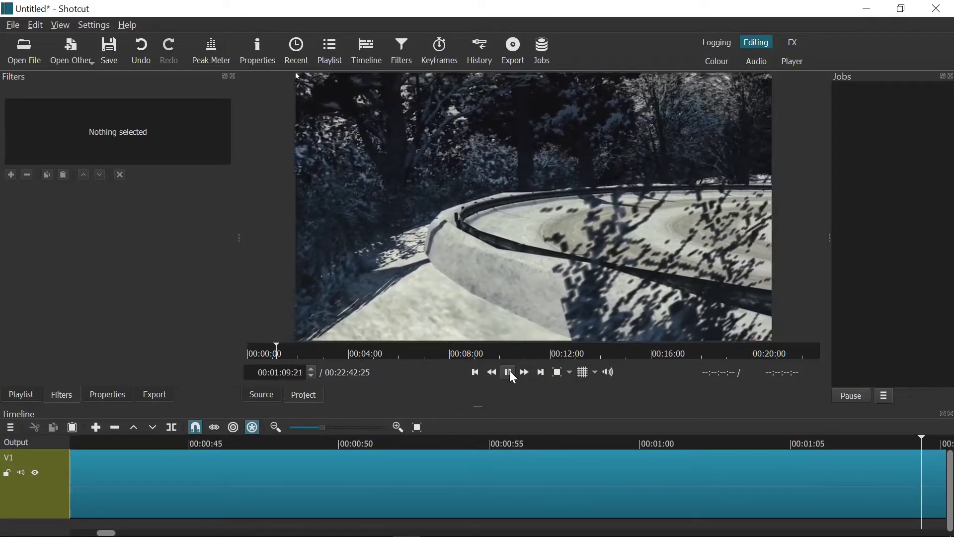
click(511, 373)
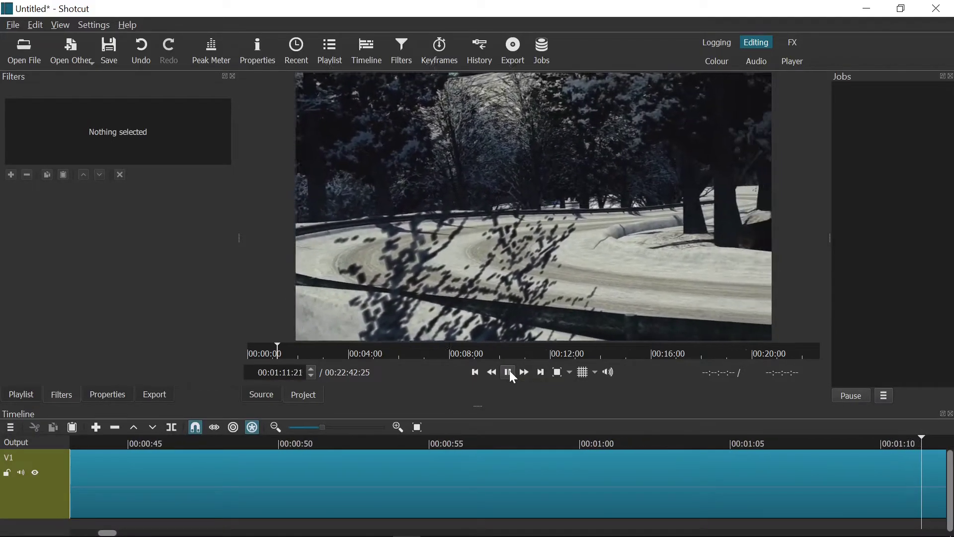
key(Right)
key(Right)
key(Right)
key(Right)
key(Right)
key(Right)
key(Right)
key(Right)
key(Right)
key(Right)
key(Right)
key(Right)
key(Right)
key(Right)
key(Right)
key(Right)
key(Right)
key(Right)
key(Right)
key(Right)
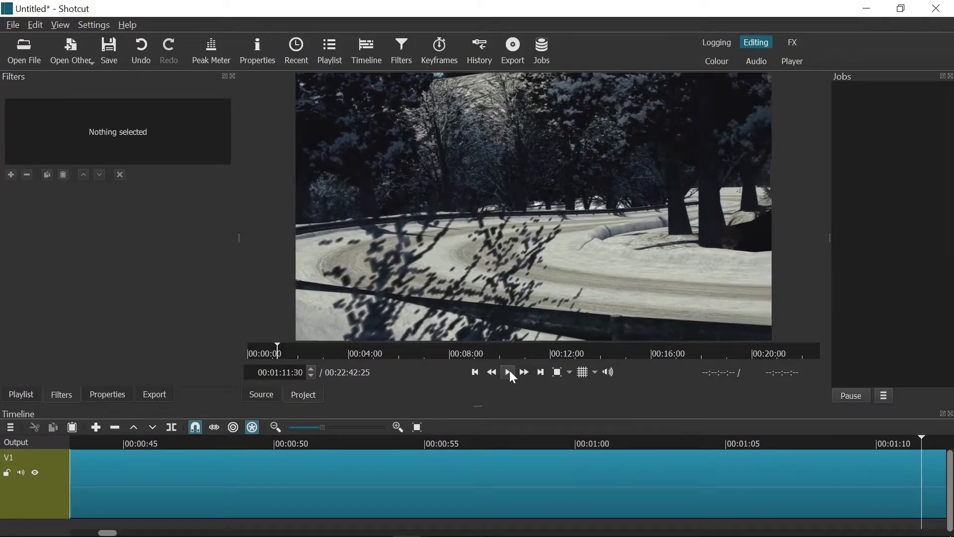
key(Right)
key(Right)
key(Right)
key(Right)
key(Right)
key(Right)
key(Right)
key(Right)
key(Right)
key(Right)
key(Right)
key(Right)
key(Right)
key(Right)
key(Right)
key(Right)
key(Right)
key(Right)
key(Right)
key(Right)
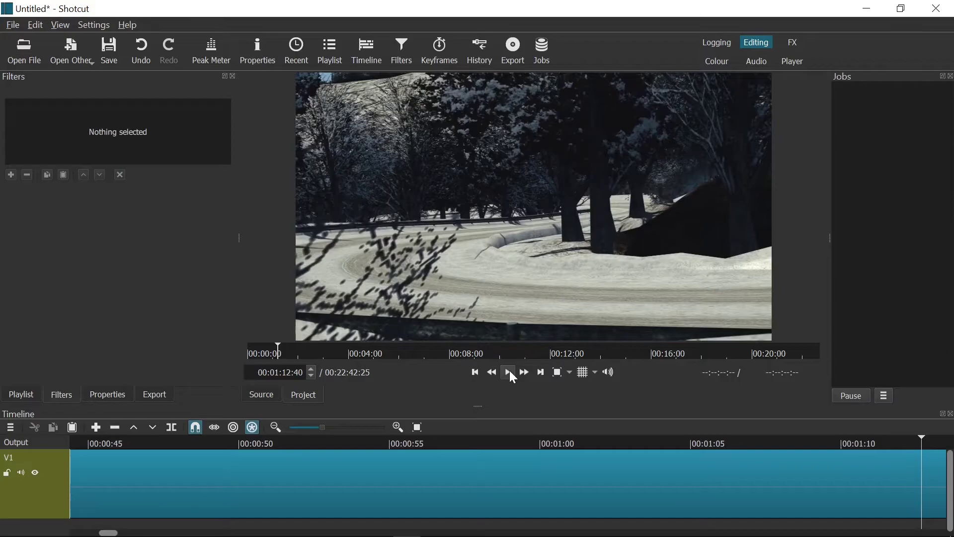
click(513, 374)
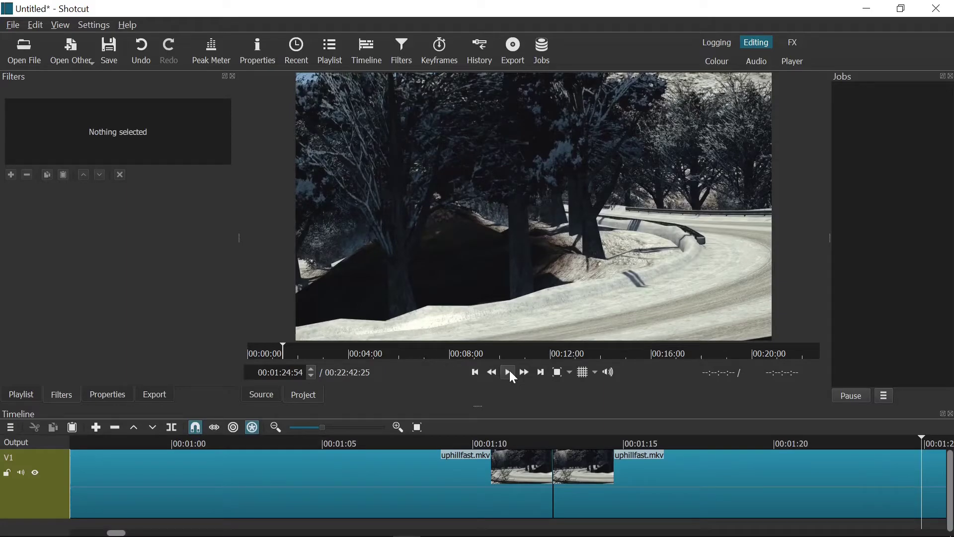
right_click(678, 463)
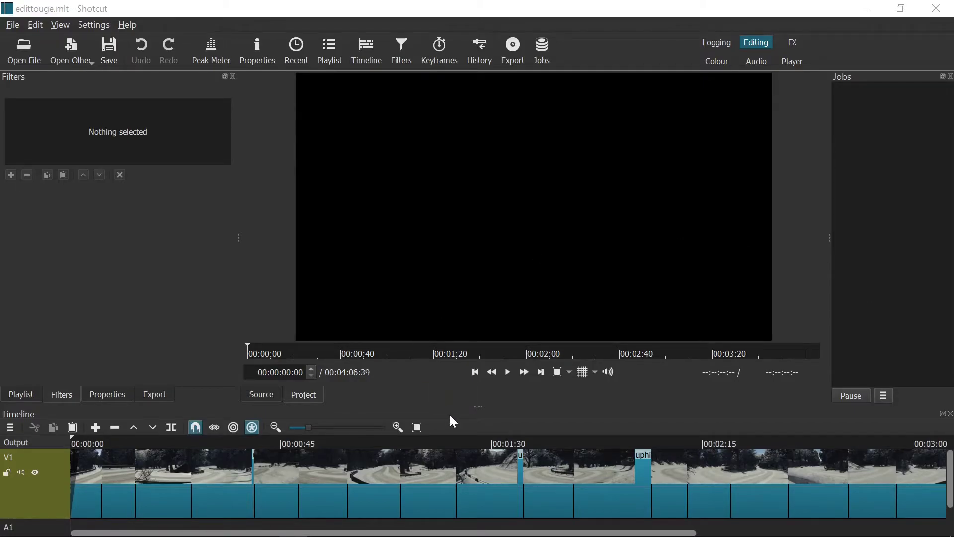
Zoom out over edittouge.mlt, drag the clip's left edge, zoom back in, and play from about 00:45.
click(300, 425)
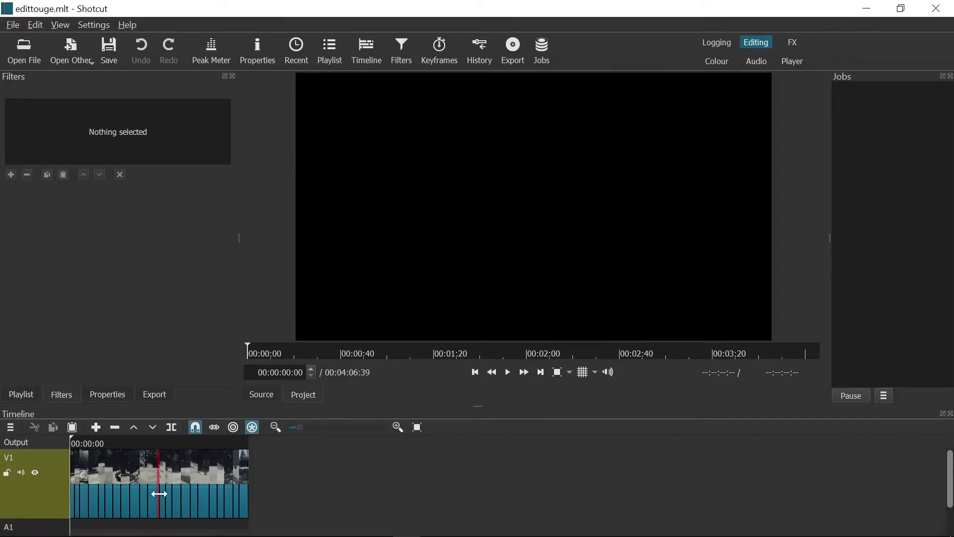
drag(80, 466, 200, 466)
drag(75, 479, 214, 466)
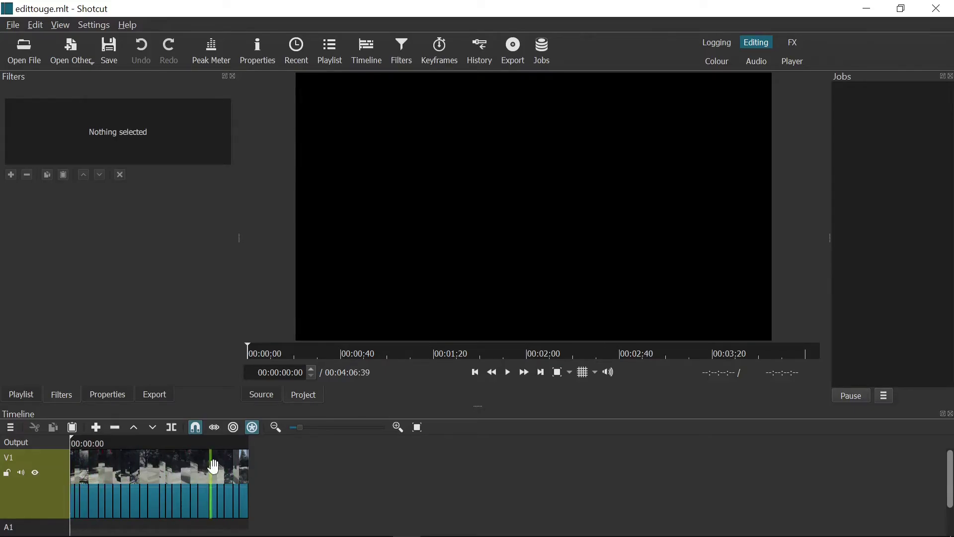
click(311, 428)
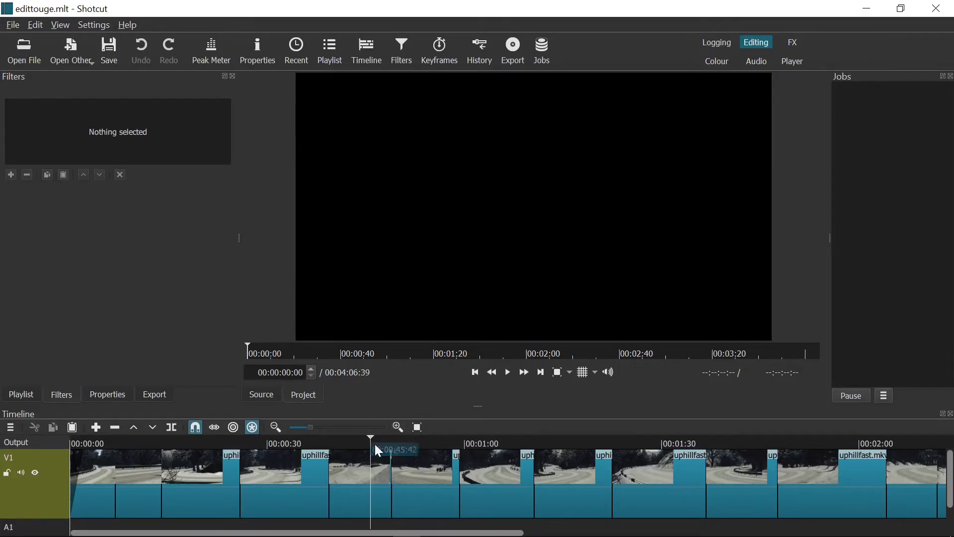
click(375, 445)
click(508, 372)
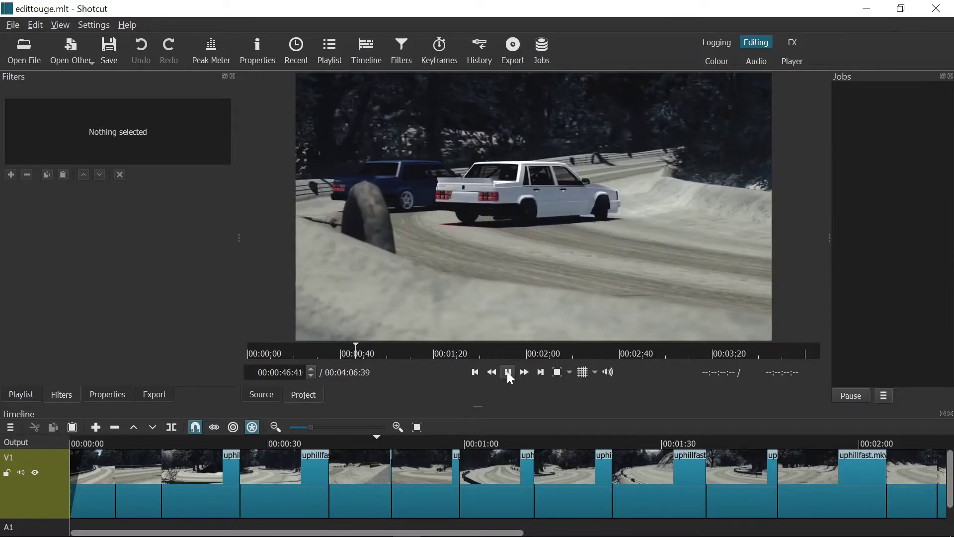